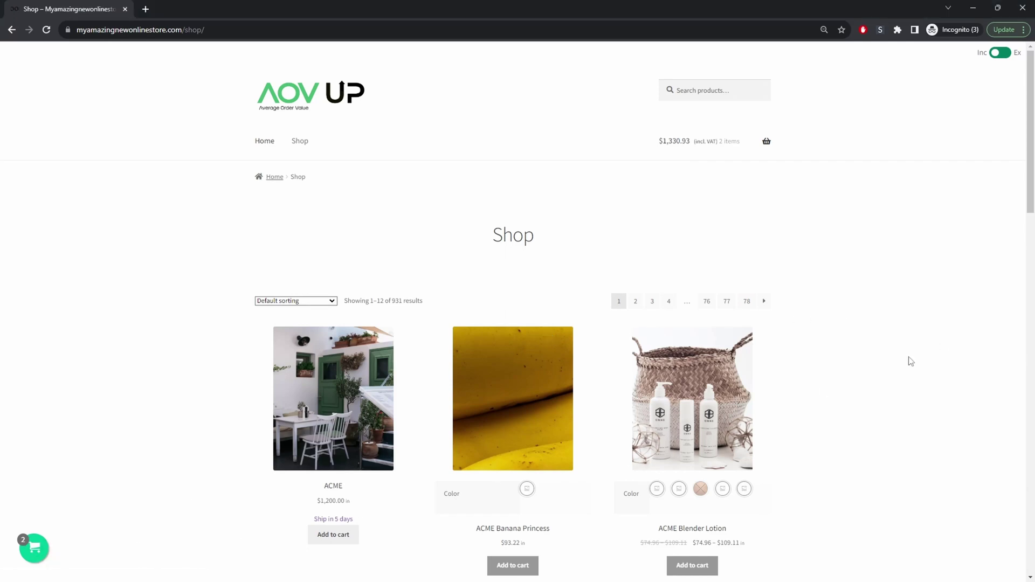
# Add ACME Motorola to the cart, bringing it to three items totalling $1,374.57
pyautogui.scroll(-3, 908, 360)
pyautogui.scroll(-5, 898, 400)
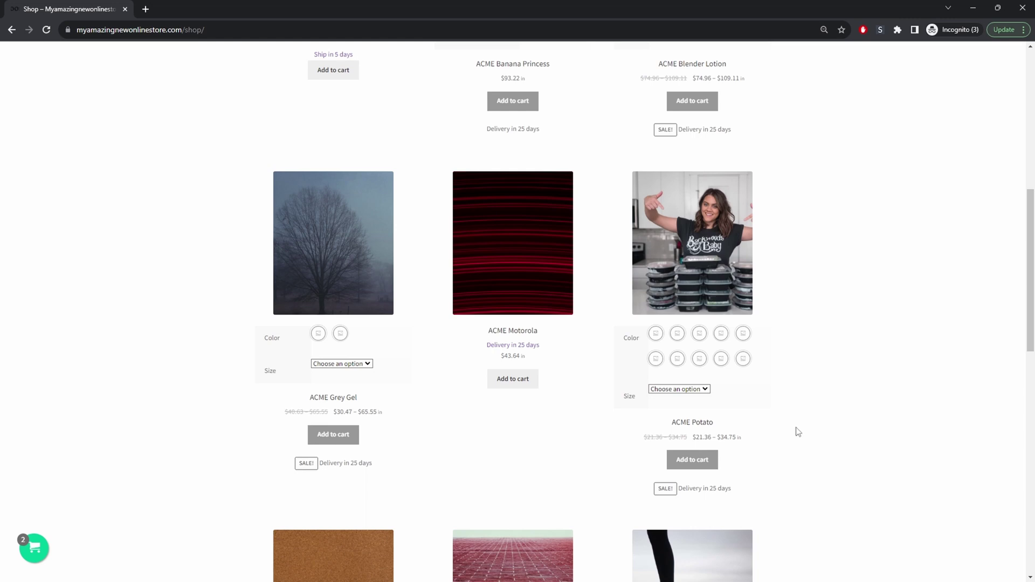
pyautogui.click(519, 380)
pyautogui.scroll(9, 797, 259)
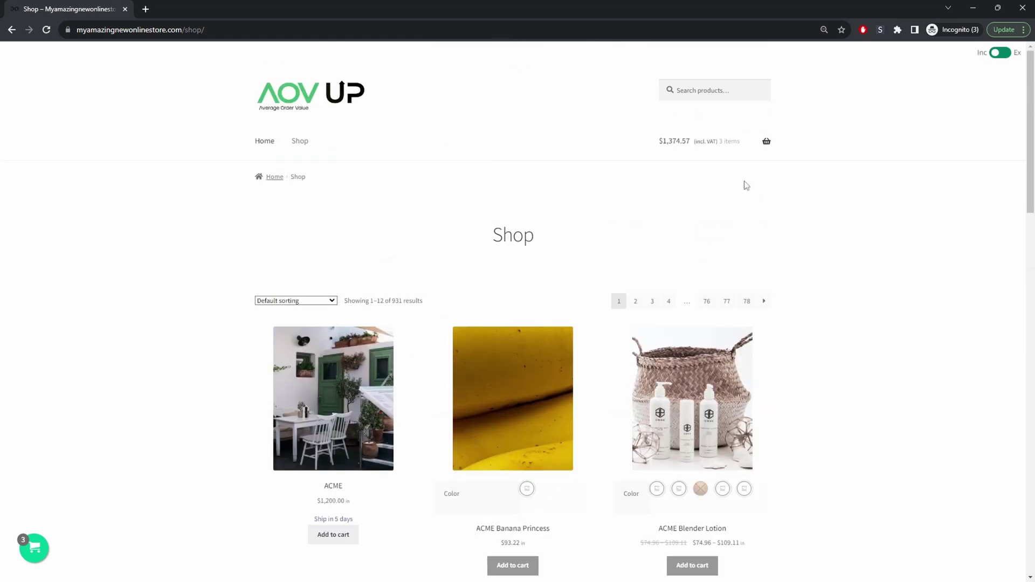
# Go to the full cart page from the mini-cart and review the three products and cart totals
pyautogui.moveTo(700, 143)
pyautogui.click(701, 318)
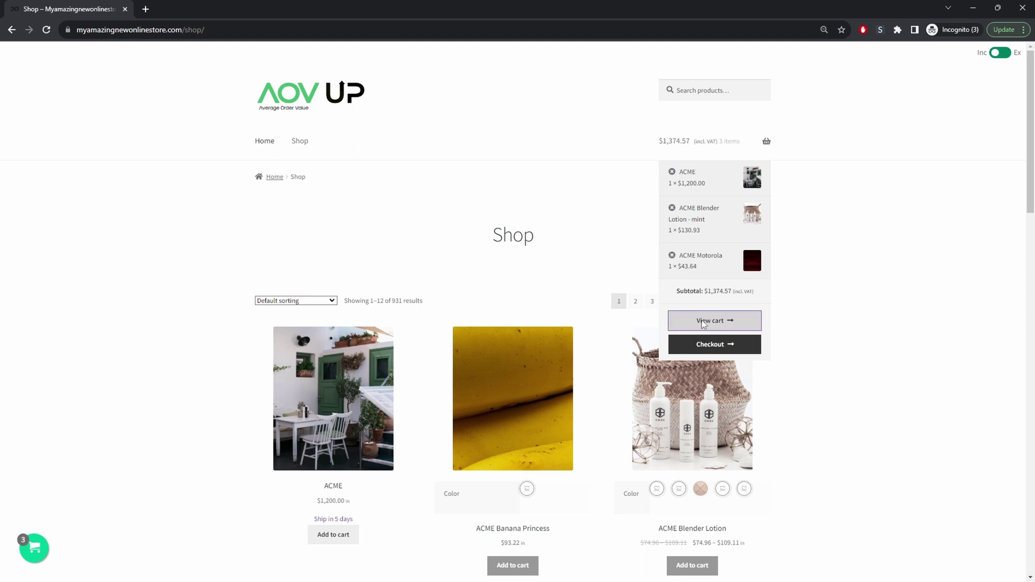
pyautogui.scroll(-4, 685, 345)
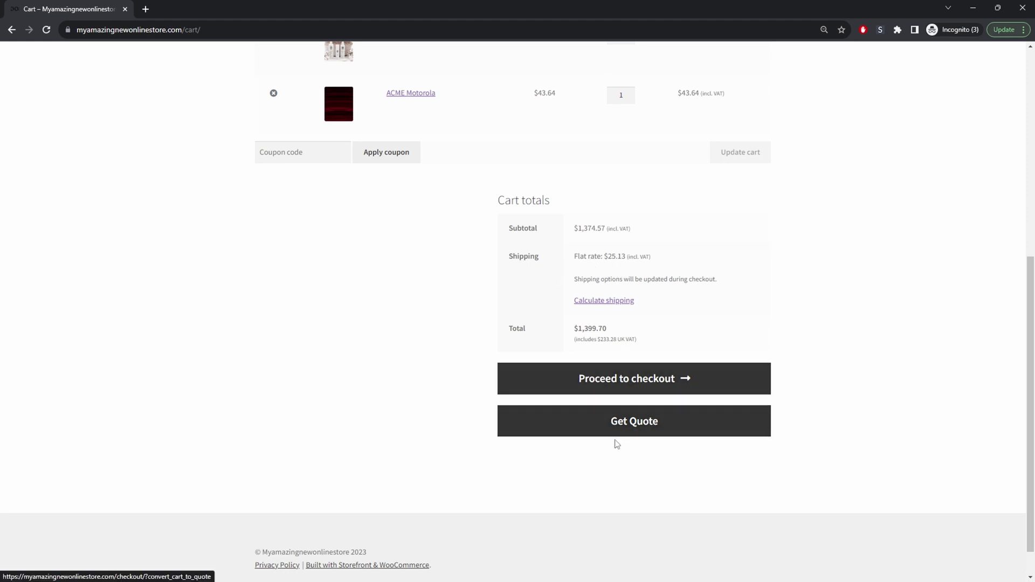
pyautogui.scroll(2, 606, 444)
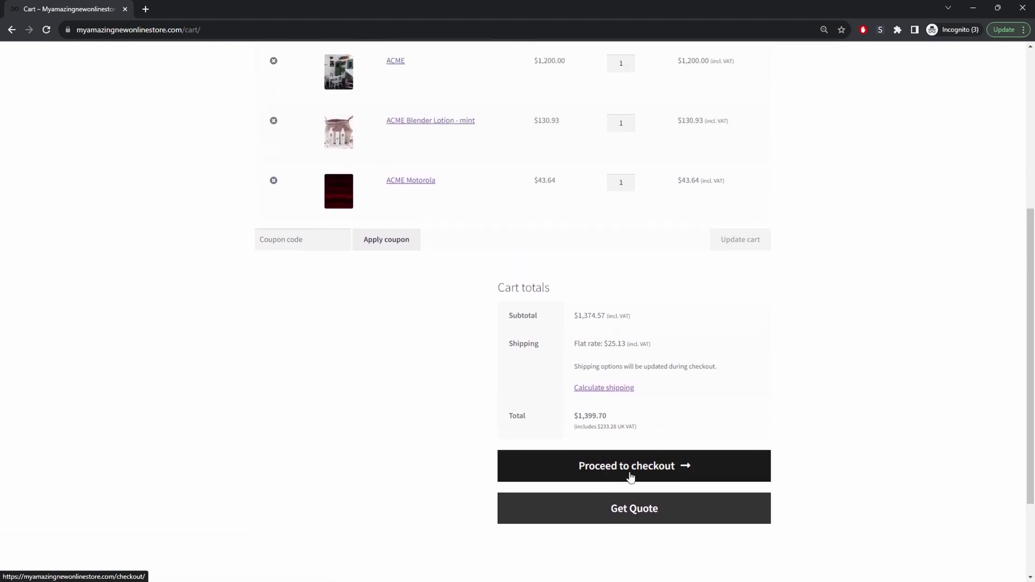
pyautogui.scroll(2, 625, 516)
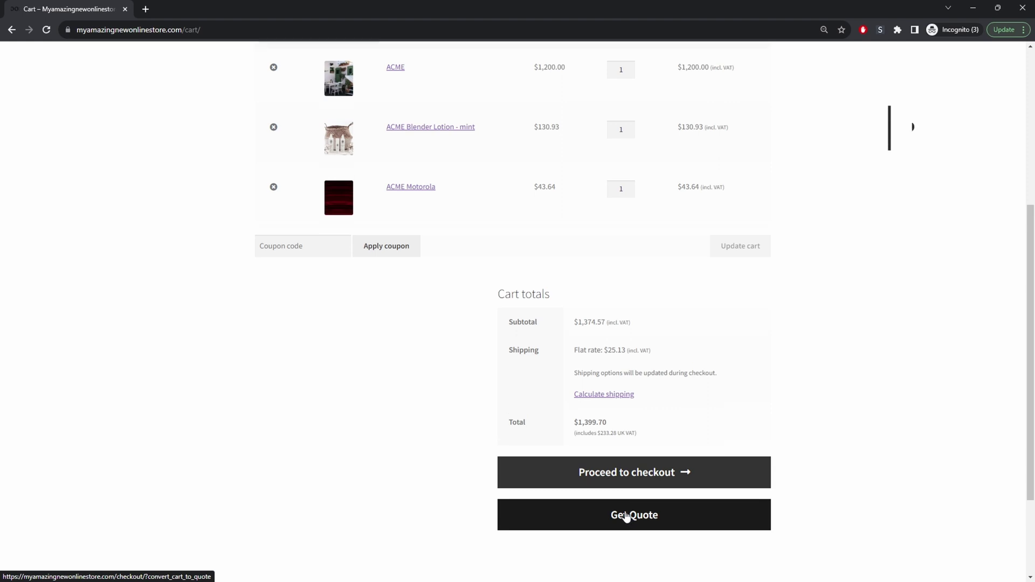
pyautogui.scroll(-4, 534, 273)
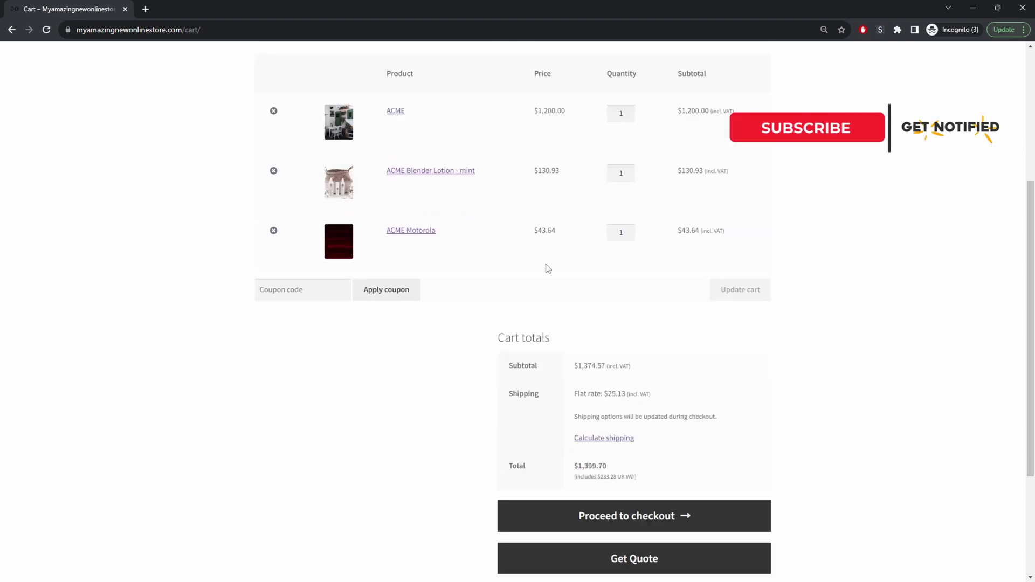
# Convert the cart to a quote and submit it with a saved name, an e-mail and a short message
pyautogui.click(620, 424)
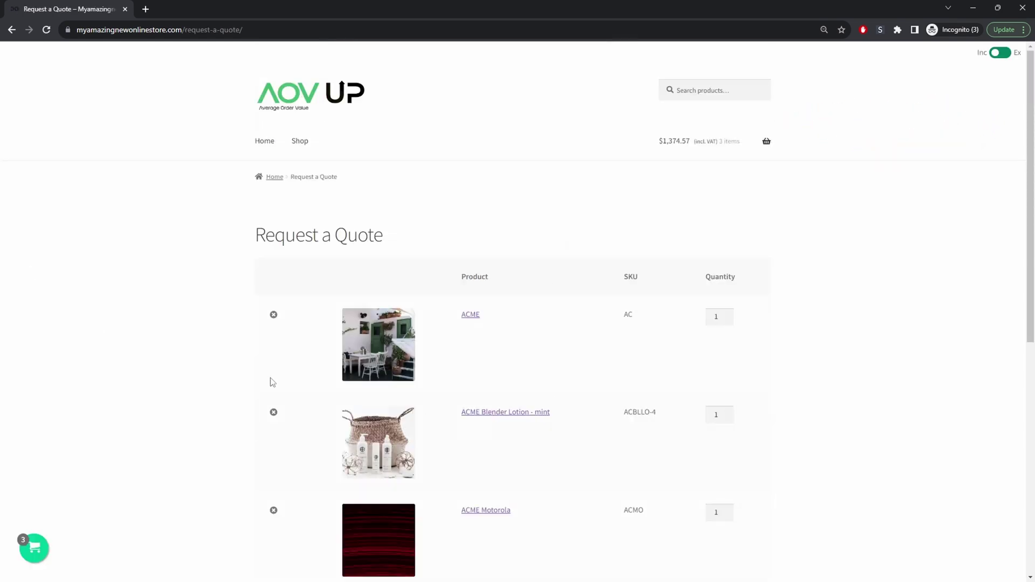
pyautogui.scroll(-6, 273, 382)
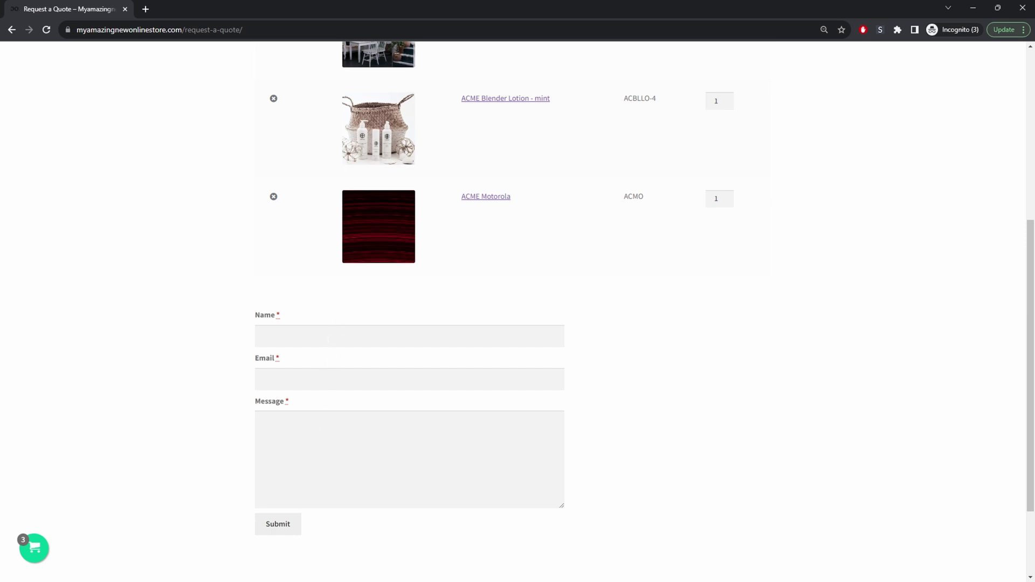
pyautogui.click(339, 334)
pyautogui.click(342, 363)
pyautogui.press('Tab')
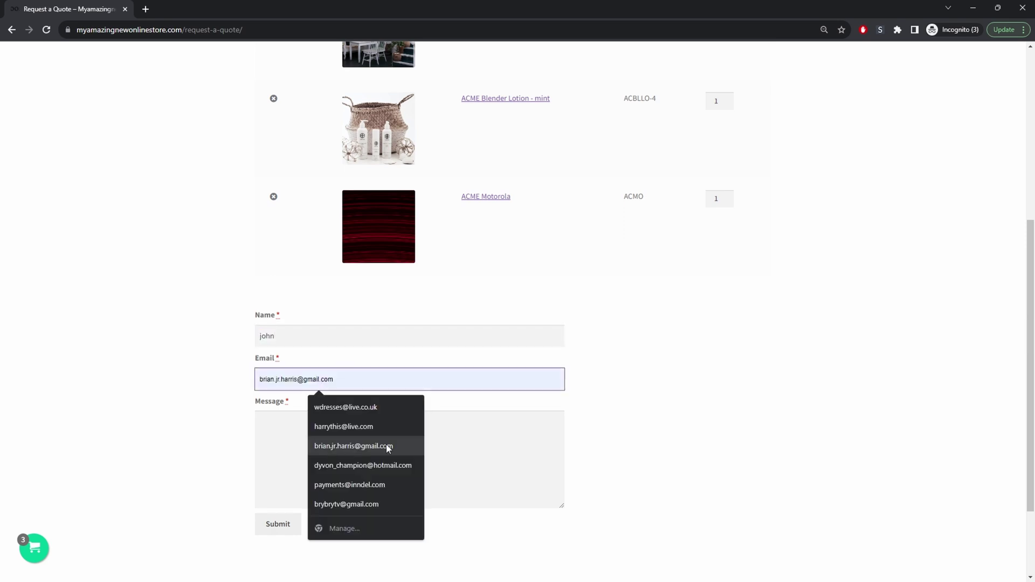
pyautogui.write('twedsts@asdf.com')
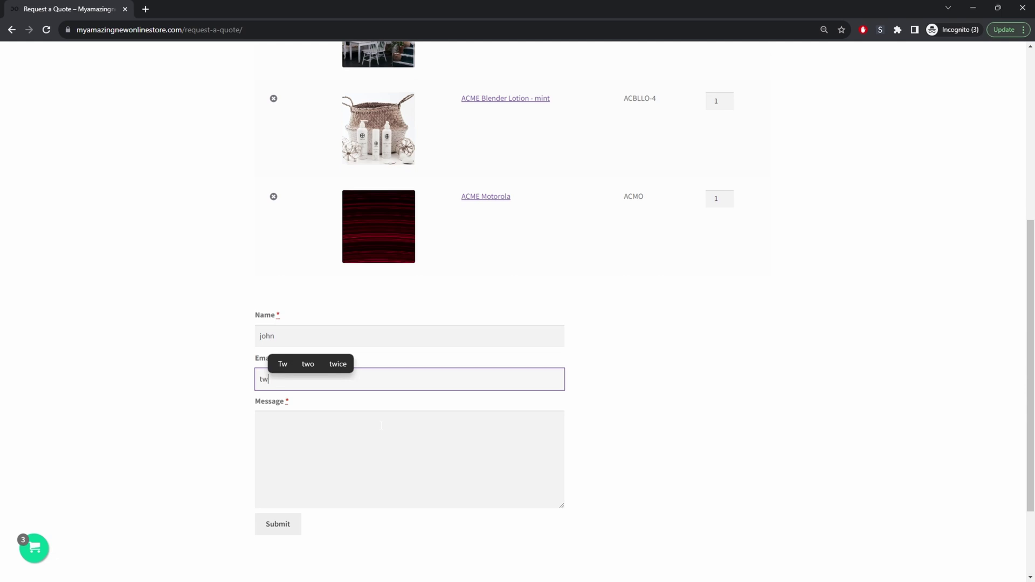
pyautogui.press('Tab')
pyautogui.write('sfgsdgdsfgsd dcfhedb dhfth')
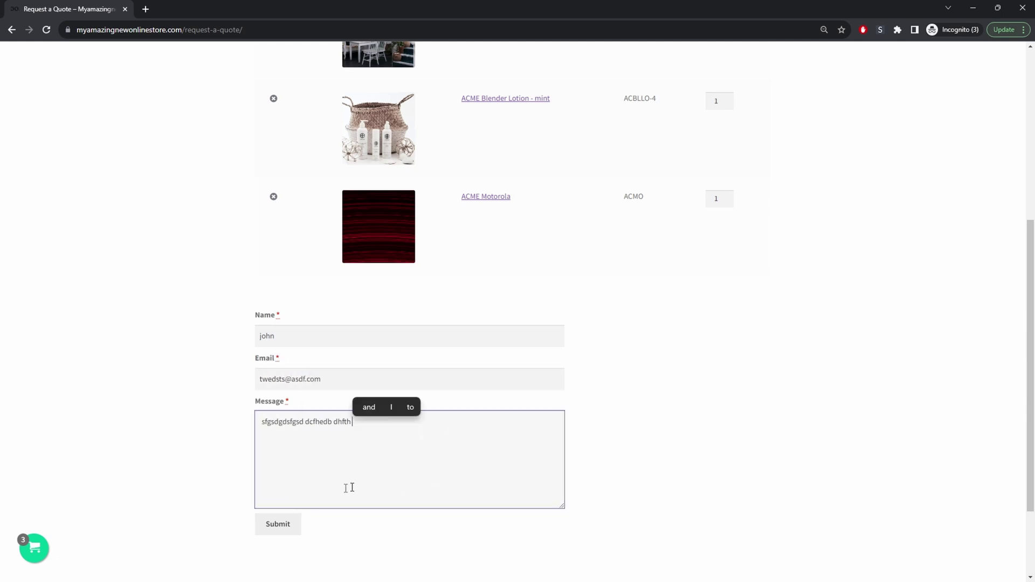
pyautogui.click(269, 531)
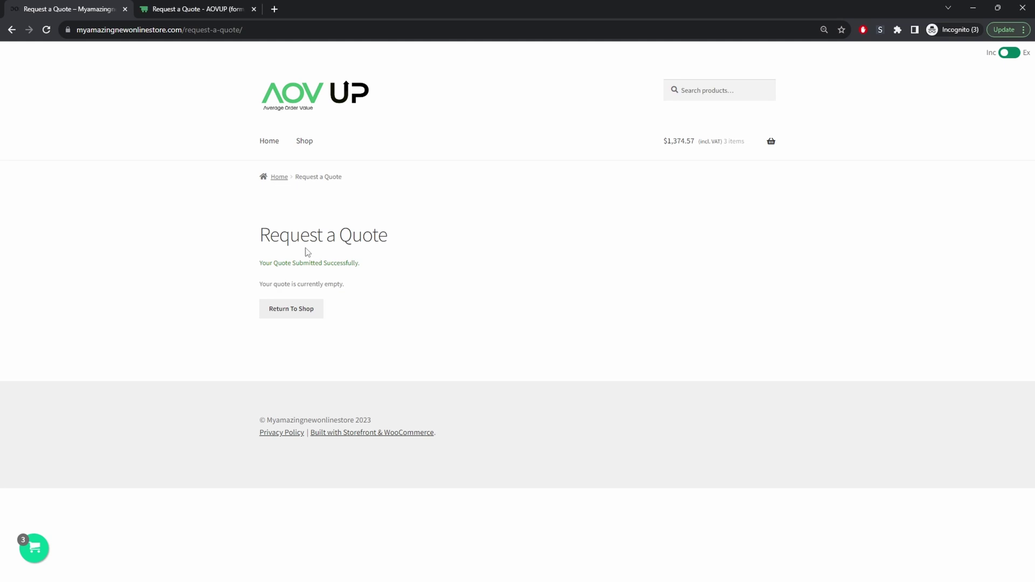
# Open the Woosuite Addons page in a new tab from the Plugins sidebar menu
pyautogui.click(183, 6)
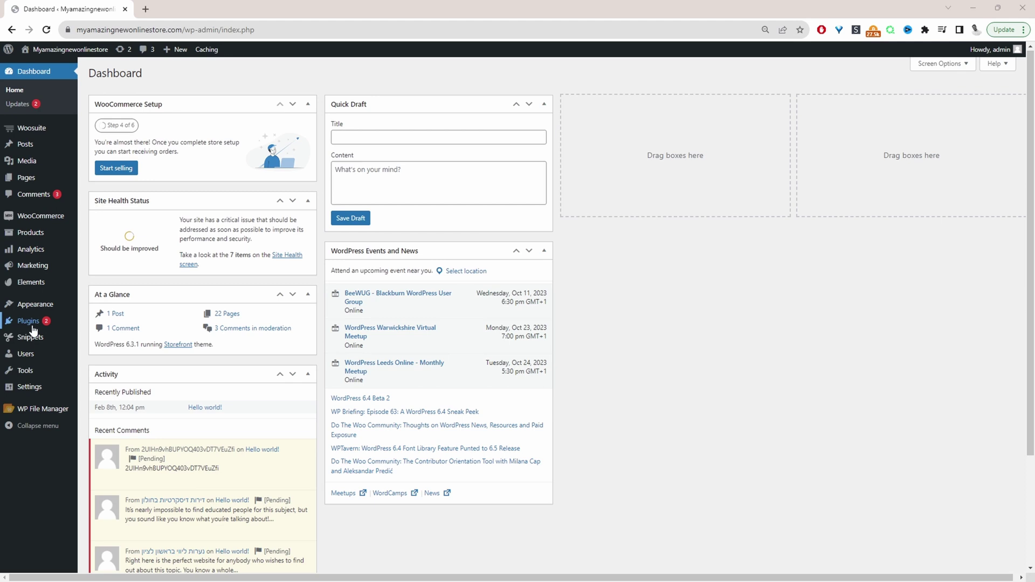
pyautogui.moveTo(30, 322)
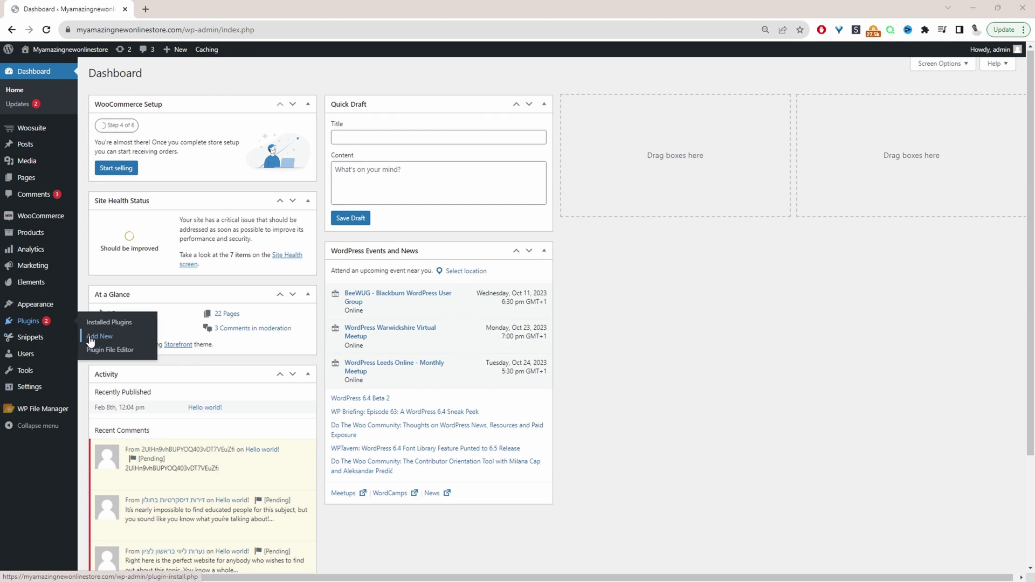
pyautogui.moveTo(58, 129)
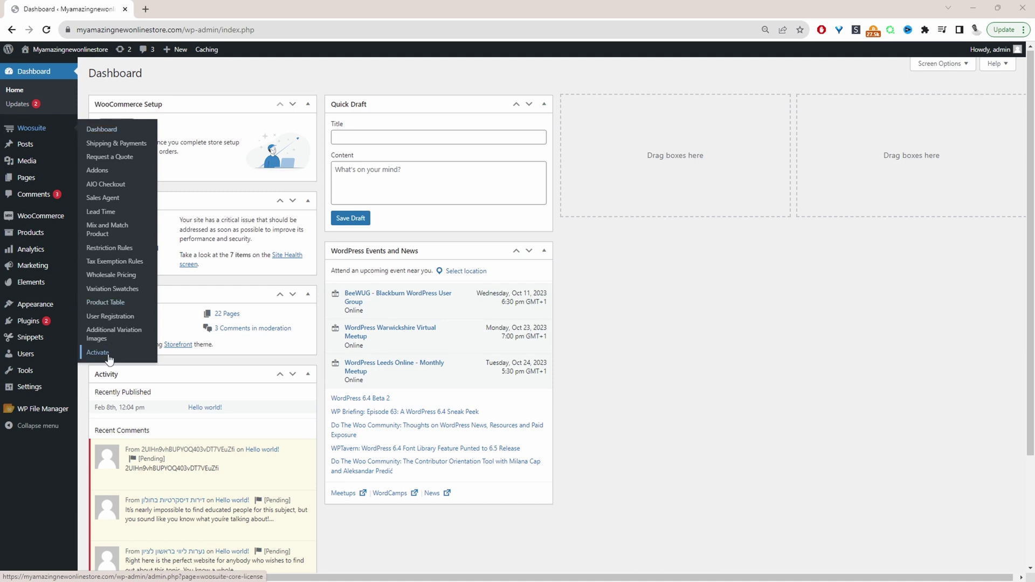
pyautogui.middleClick(120, 172)
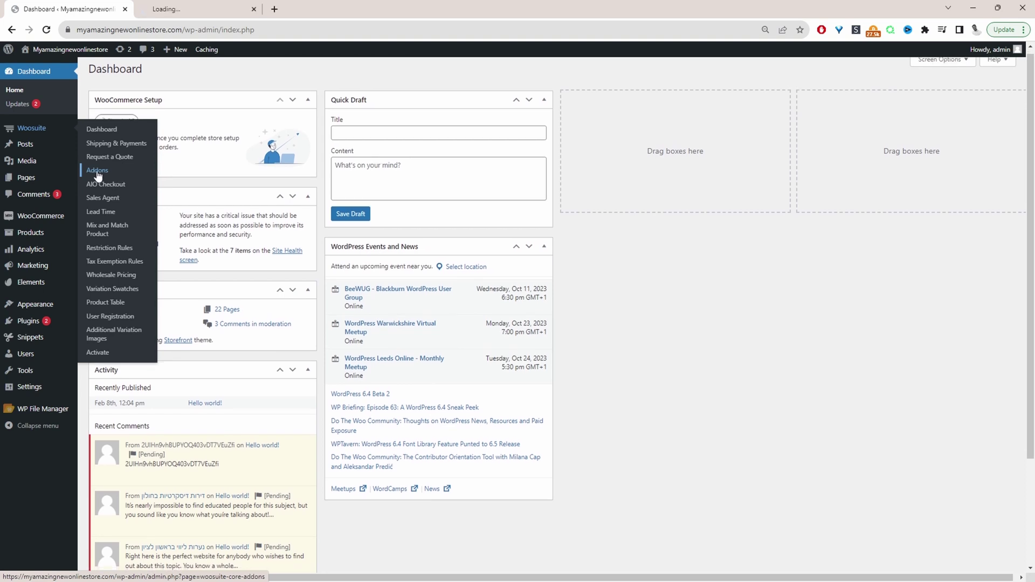
# On the Woosuite Core Addons page, open Manage for the Request a Quote module
pyautogui.click(200, 9)
pyautogui.scroll(-2, 575, 378)
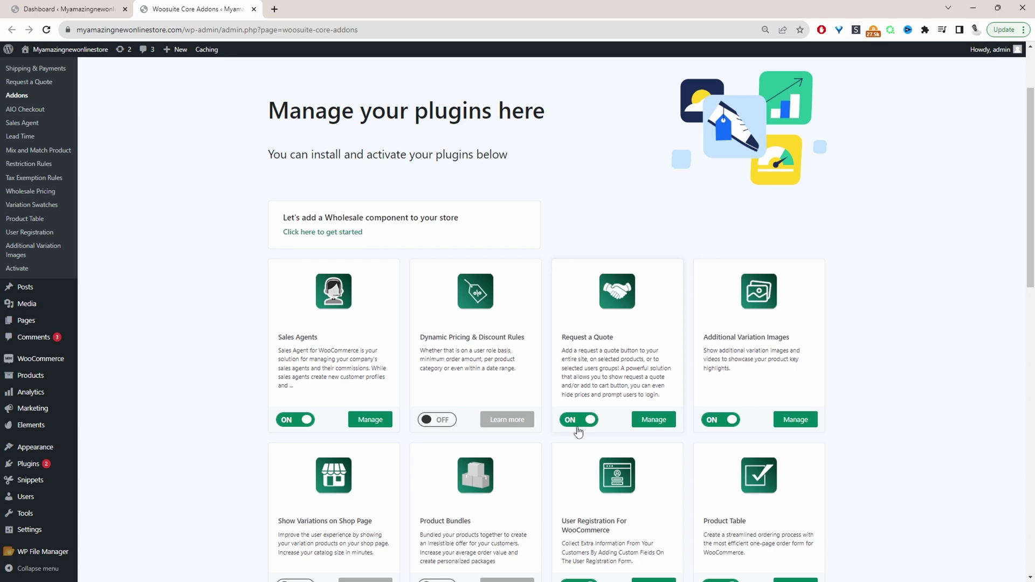
pyautogui.click(650, 424)
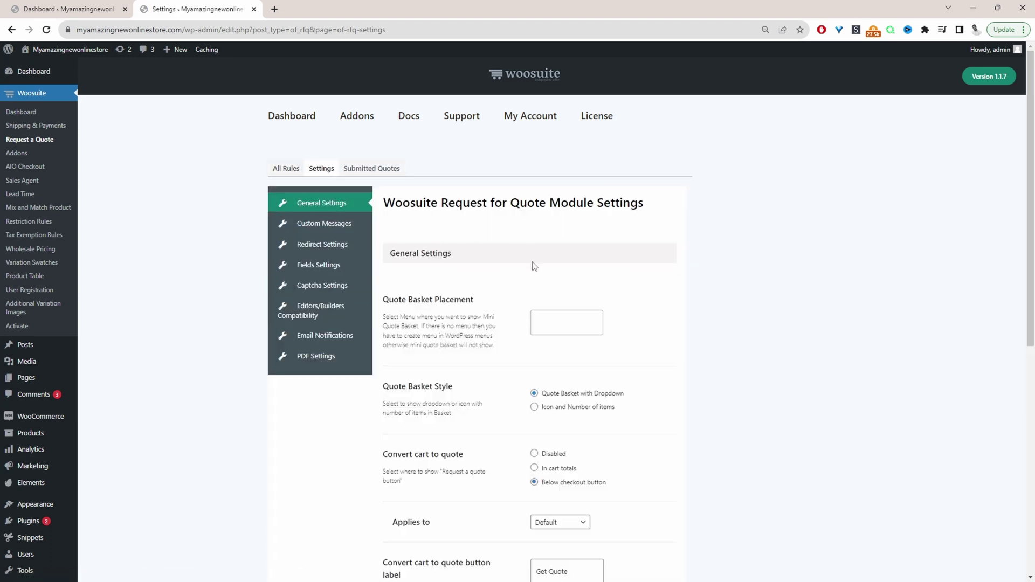
# Set Convert cart to quote to Below checkout button and select the Applies to setting
pyautogui.scroll(-3, 715, 345)
pyautogui.scroll(-1, 446, 335)
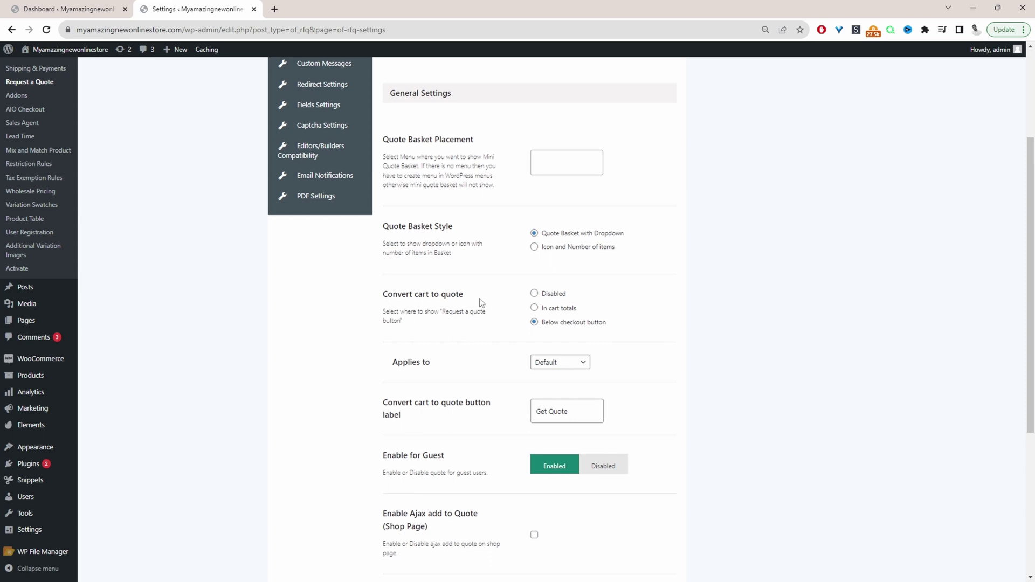
pyautogui.click(534, 294)
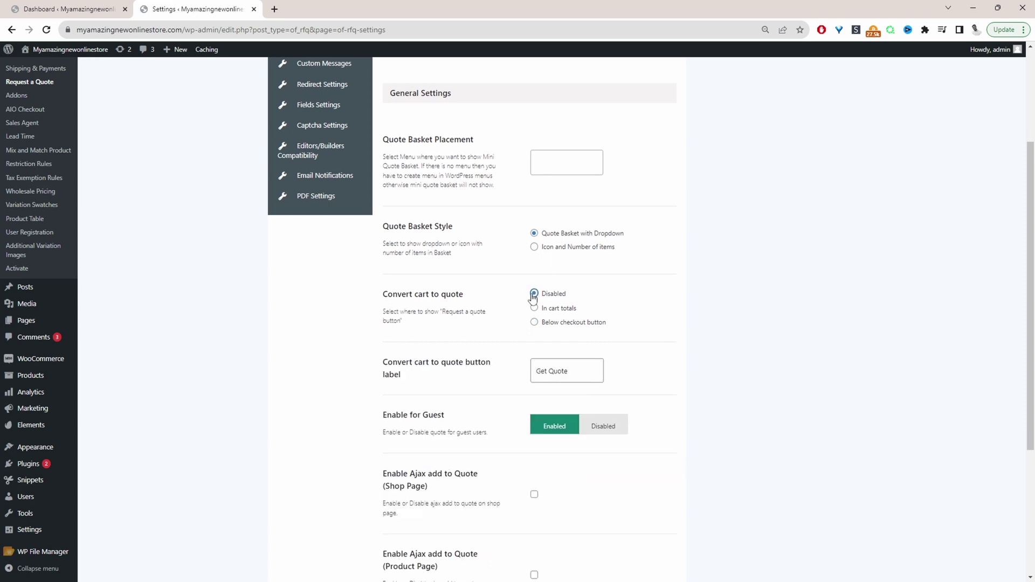
pyautogui.click(534, 323)
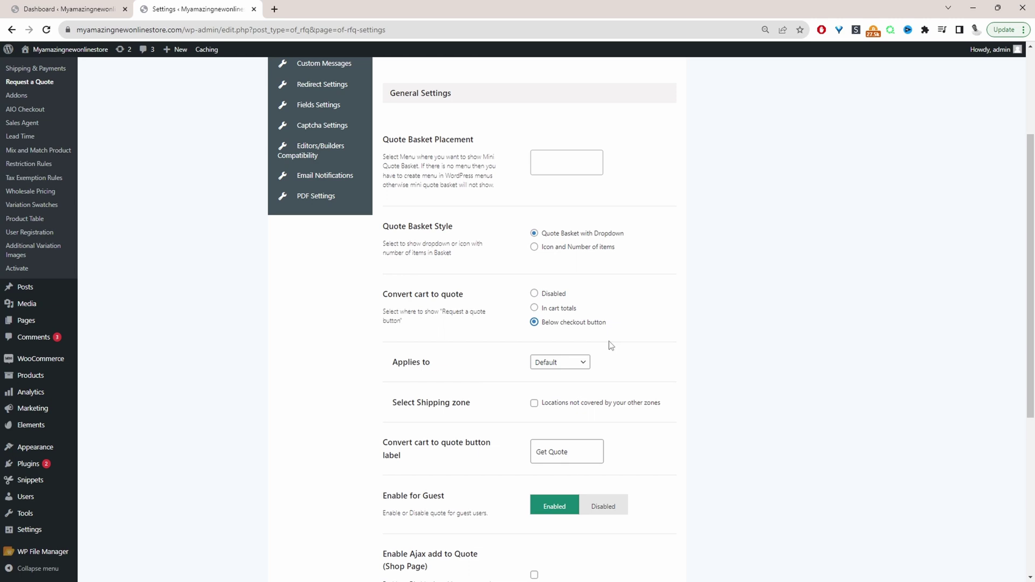
pyautogui.click(539, 367)
# Keep Applies to on Default and change the button label from 'Get Quote' to 'Get Quotation'
pyautogui.click(579, 362)
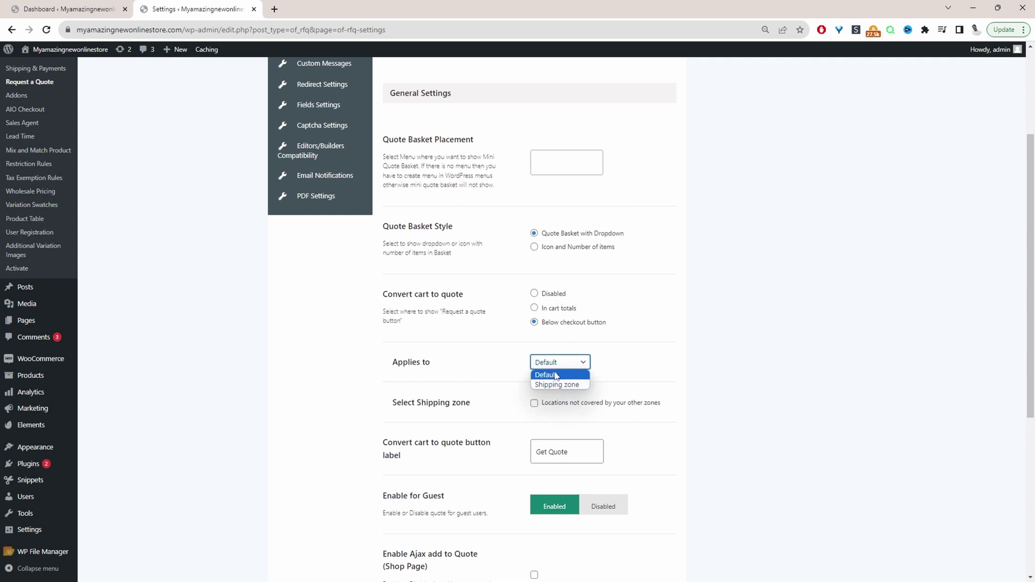
pyautogui.click(555, 376)
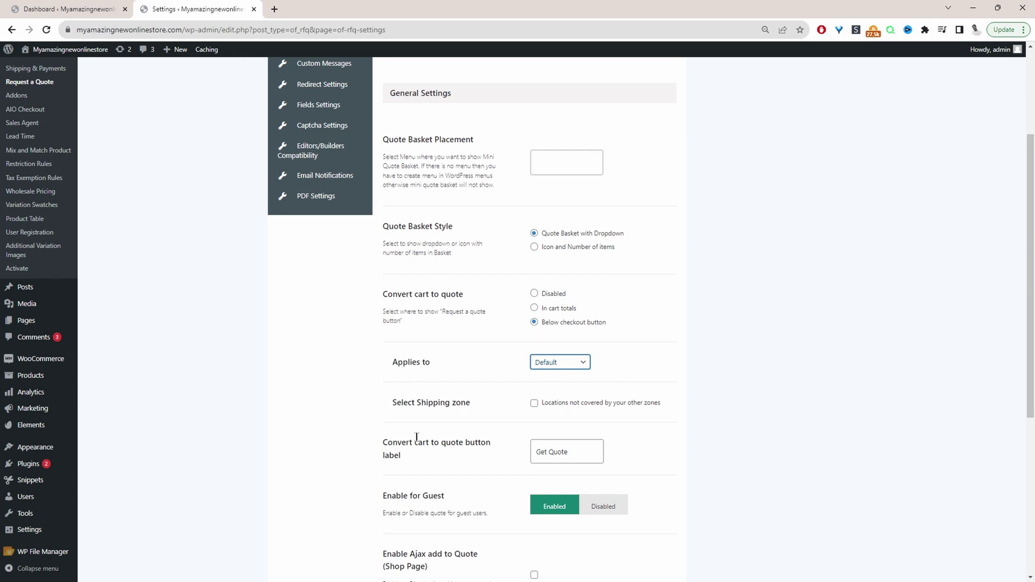
pyautogui.moveTo(398, 443); pyautogui.dragTo(426, 443)
pyautogui.click(576, 455)
pyautogui.hotkey('ctrl', 'a')
pyautogui.click(573, 457)
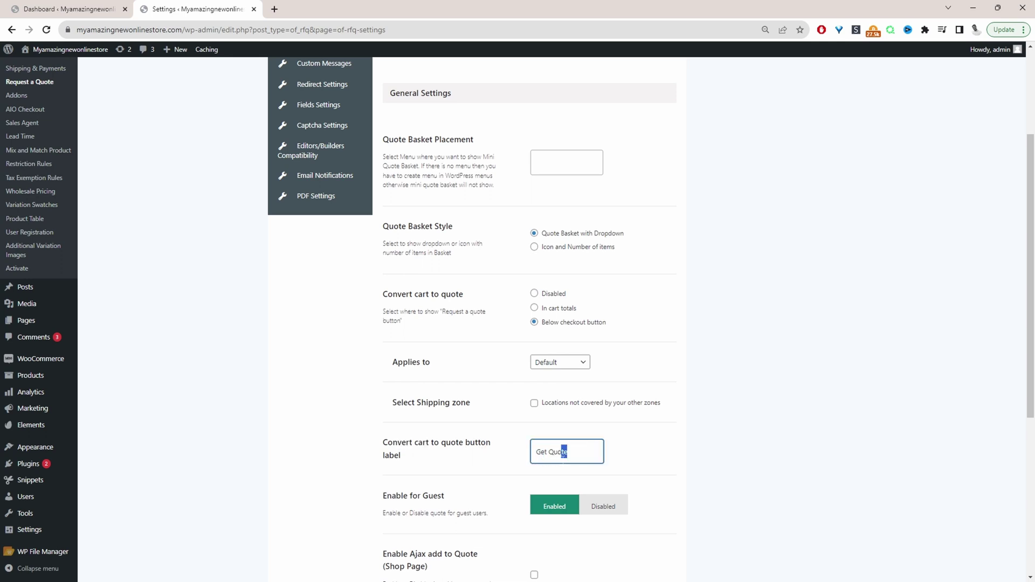
pyautogui.moveTo(573, 457); pyautogui.dragTo(561, 452)
pyautogui.write('tation')
pyautogui.click(760, 436)
# Save the quote settings and confirm the success notice
pyautogui.scroll(-5, 789, 425)
pyautogui.click(657, 518)
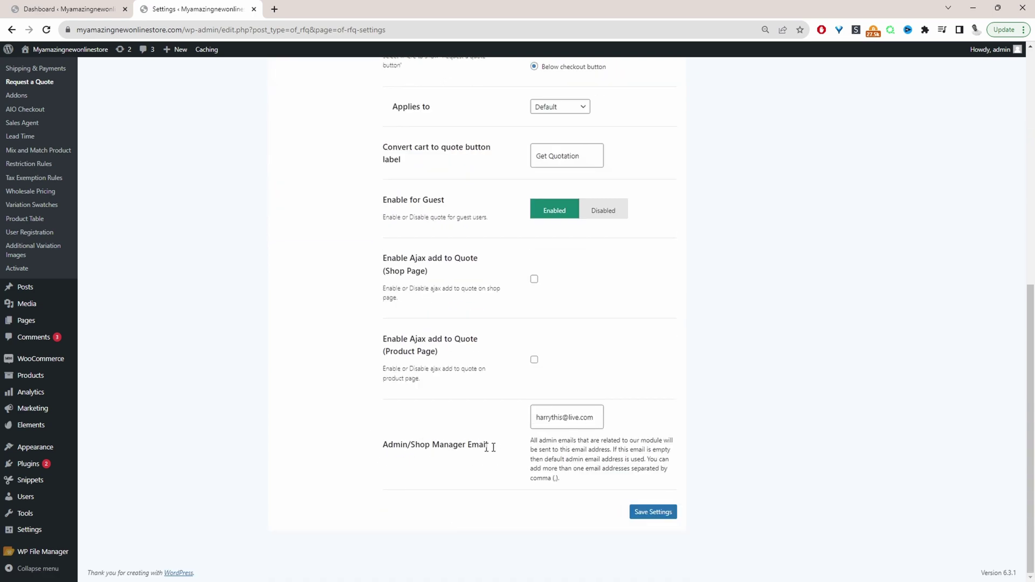
pyautogui.moveTo(497, 450); pyautogui.dragTo(402, 446)
pyautogui.scroll(5, 460, 463)
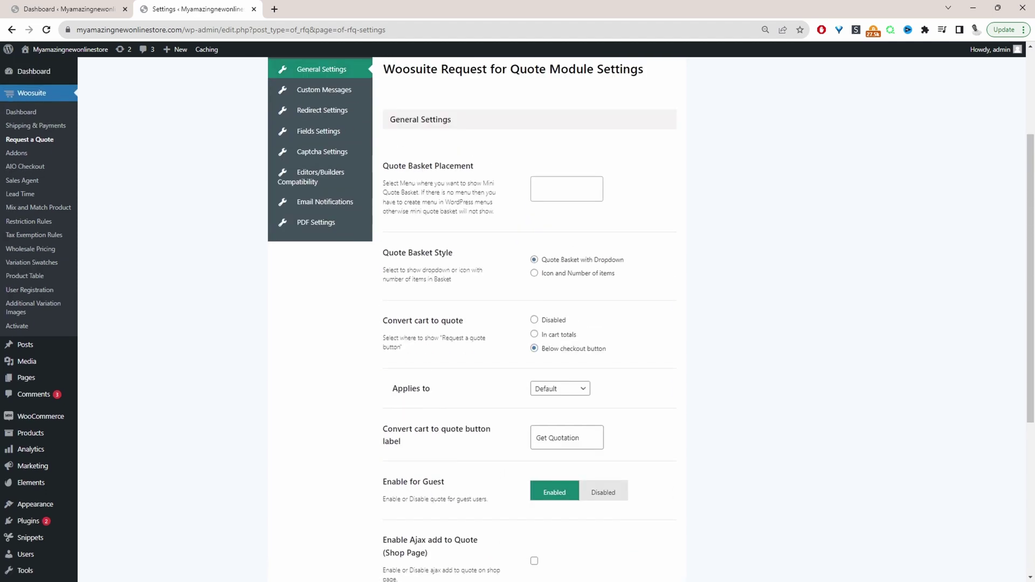
pyautogui.scroll(1, 584, 500)
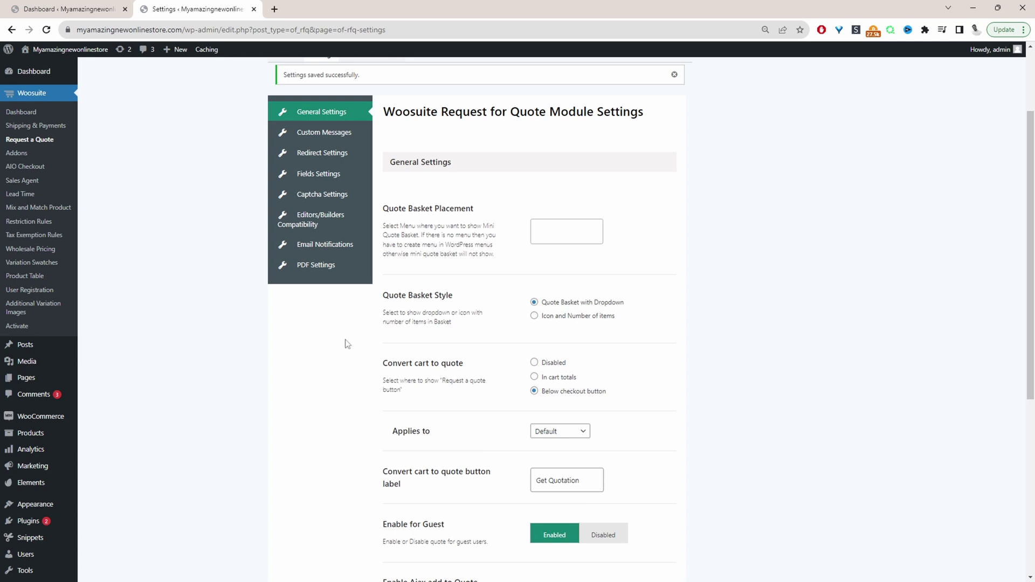
# Open Email Notifications and expand the Admin/Shop manager Email and Customer Email sections
pyautogui.click(324, 246)
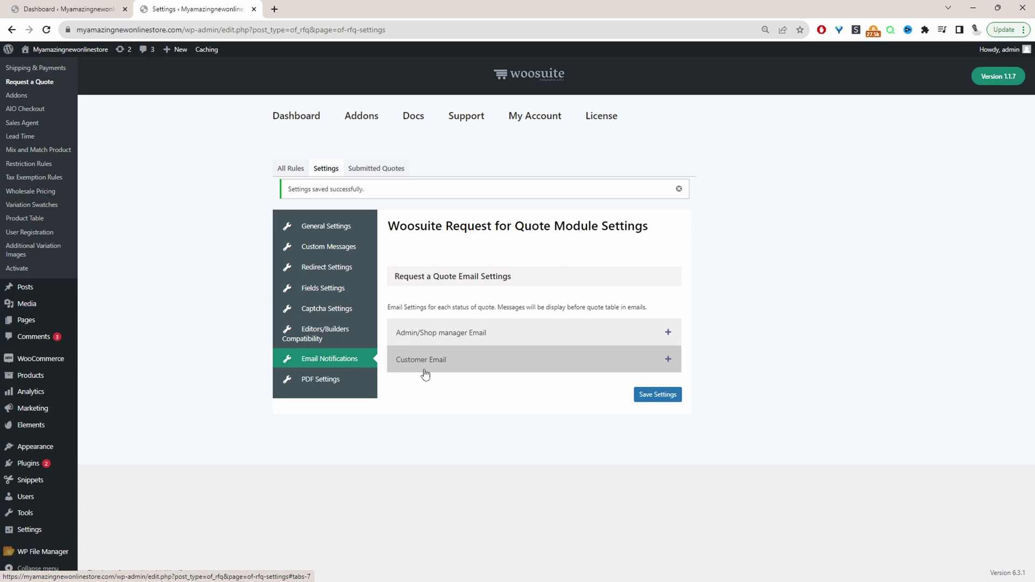
pyautogui.click(460, 339)
pyautogui.scroll(-2, 464, 344)
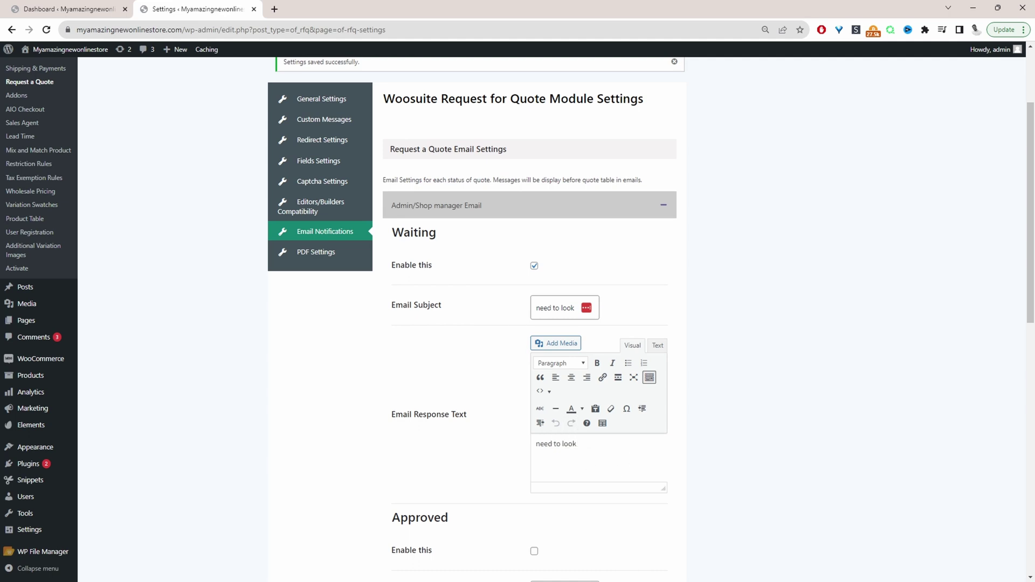
pyautogui.scroll(-5, 514, 308)
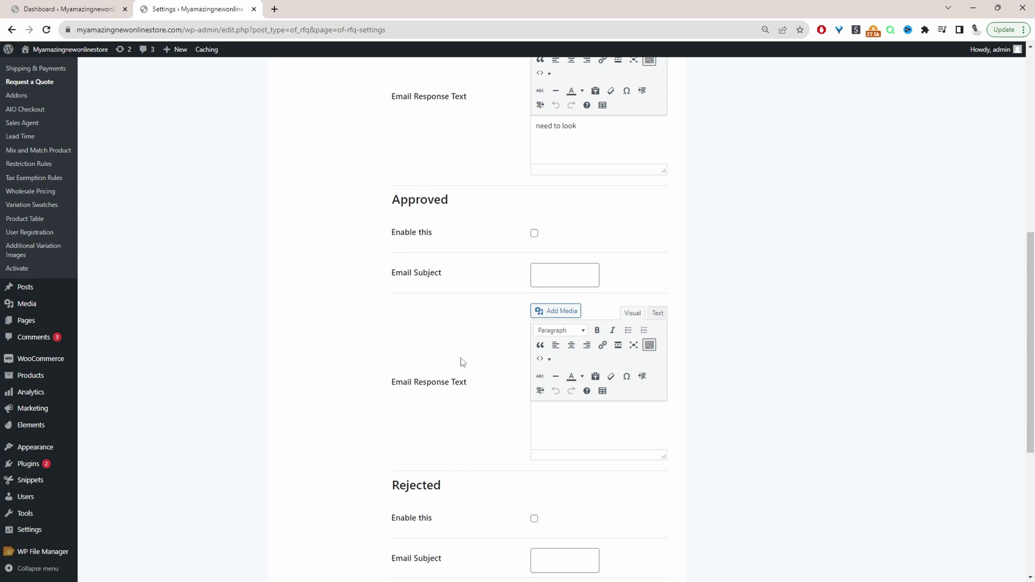
pyautogui.scroll(-4, 462, 363)
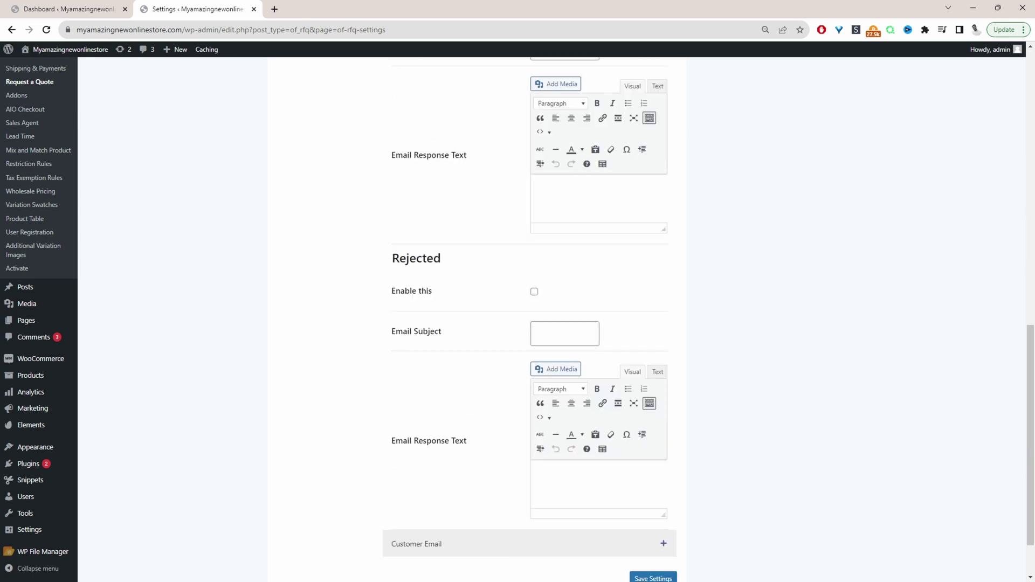
pyautogui.scroll(-1, 462, 527)
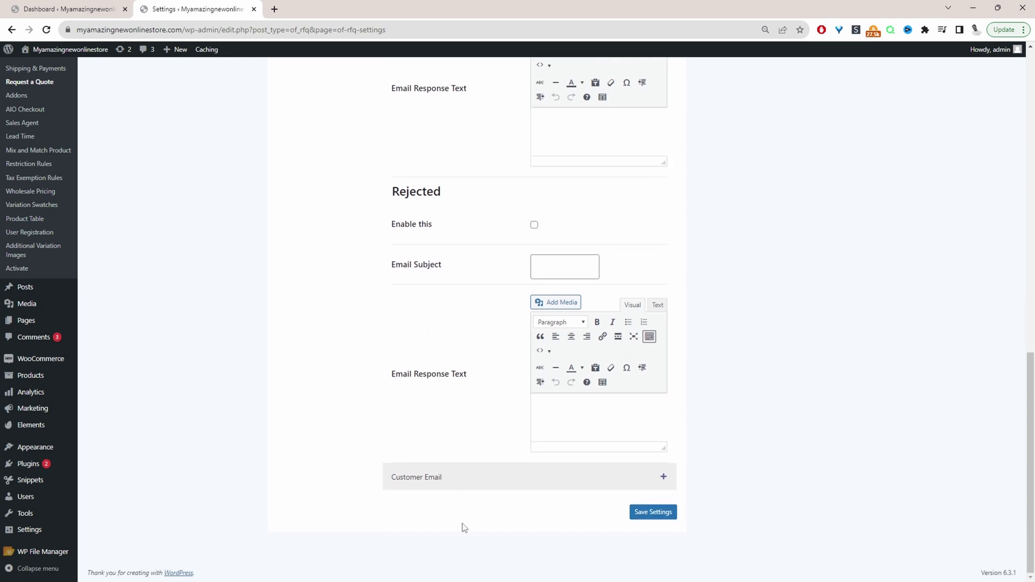
pyautogui.click(417, 487)
pyautogui.scroll(-2, 513, 489)
pyautogui.scroll(-4, 513, 489)
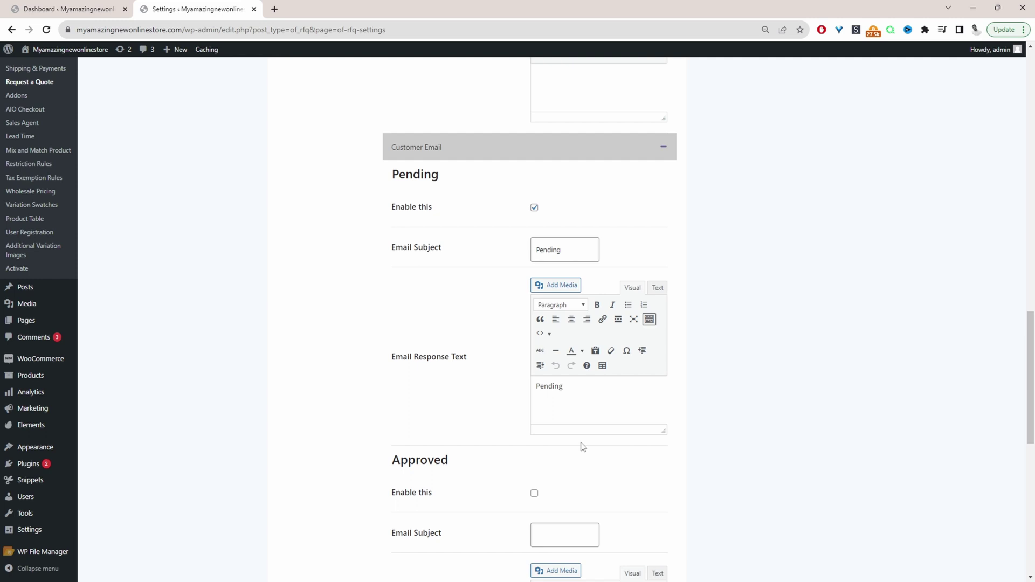
pyautogui.moveTo(570, 386); pyautogui.dragTo(496, 387)
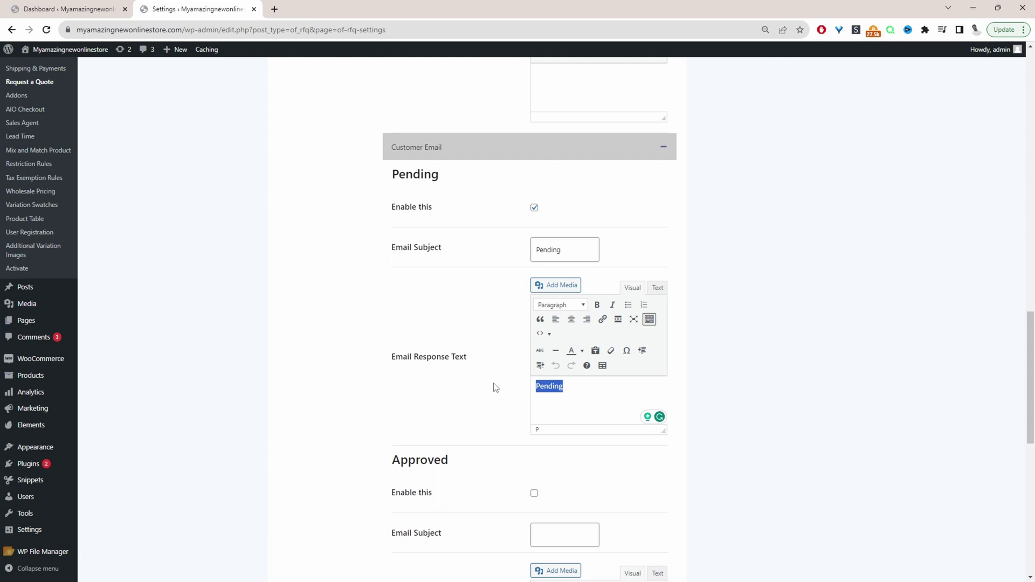
pyautogui.scroll(2, 495, 388)
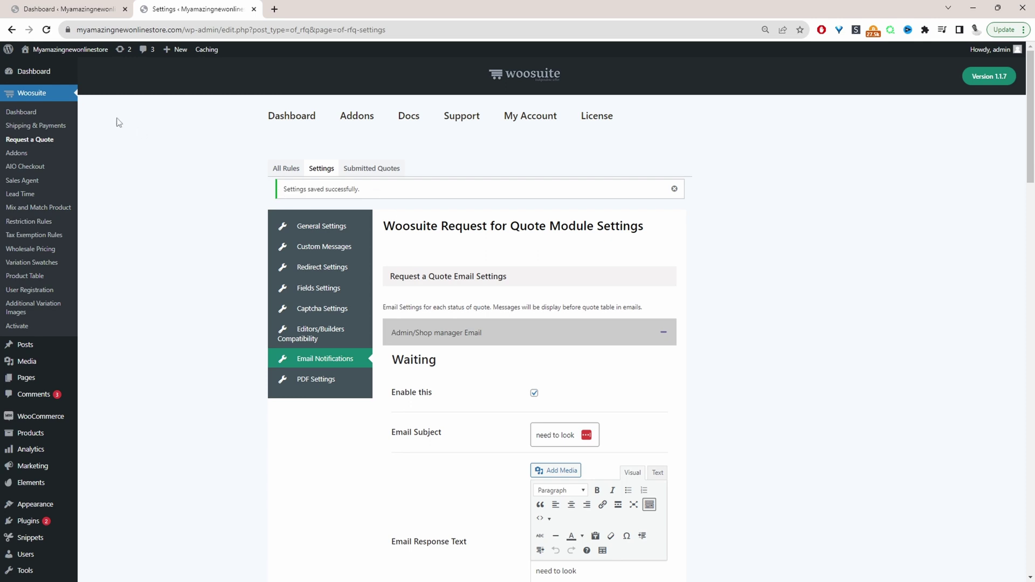
# Visit the store in a new tab, view the Request a Quote page's three items, then minimise the window
pyautogui.moveTo(65, 56)
pyautogui.click(51, 81)
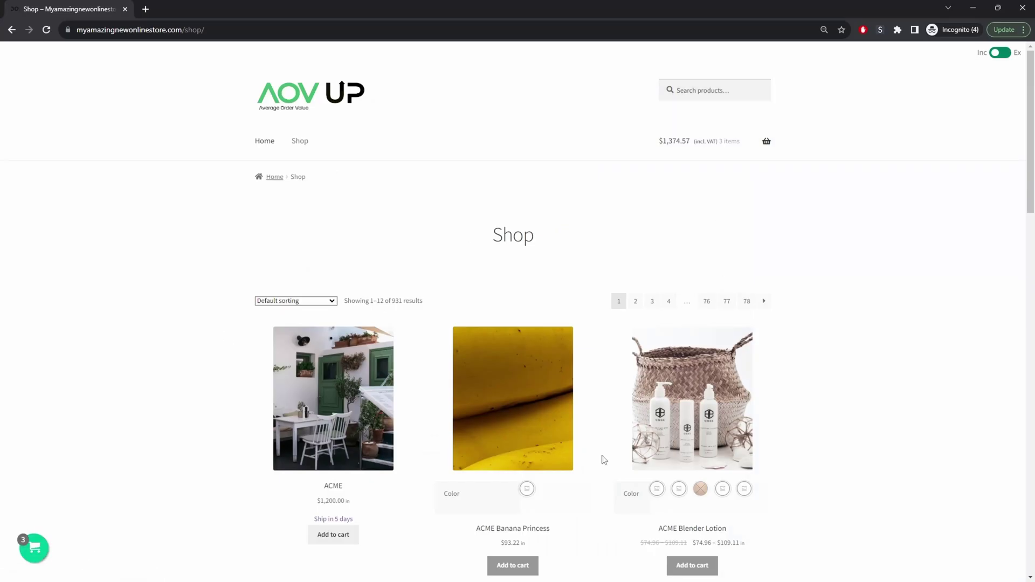
pyautogui.moveTo(718, 154)
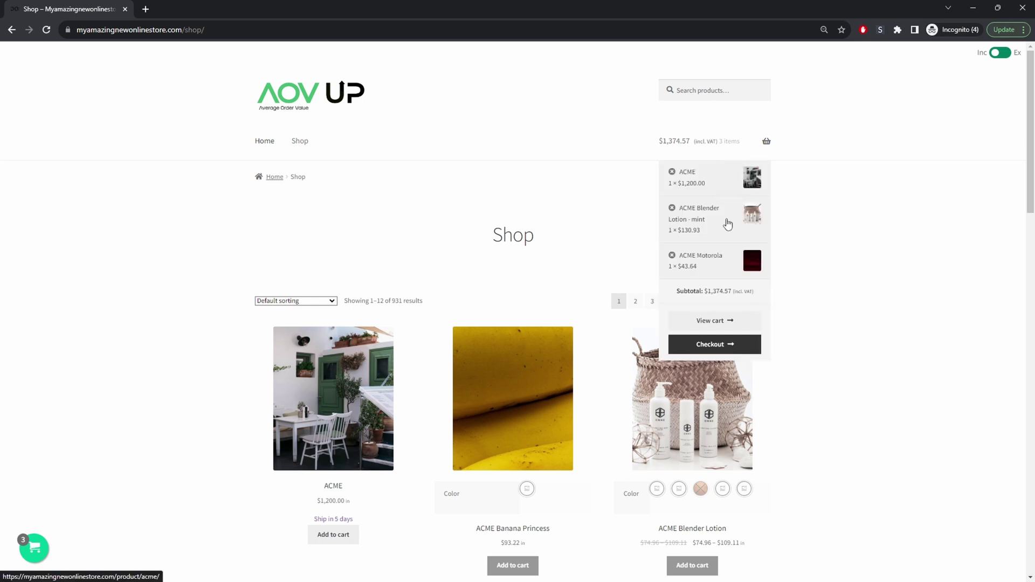
pyautogui.click(729, 329)
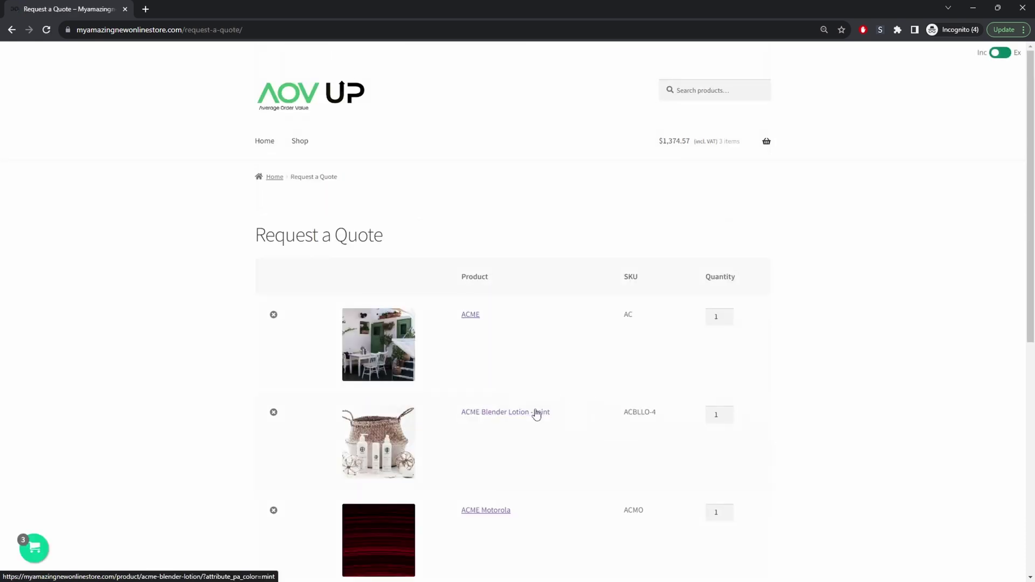
pyautogui.scroll(-1, 536, 415)
pyautogui.scroll(-5, 537, 416)
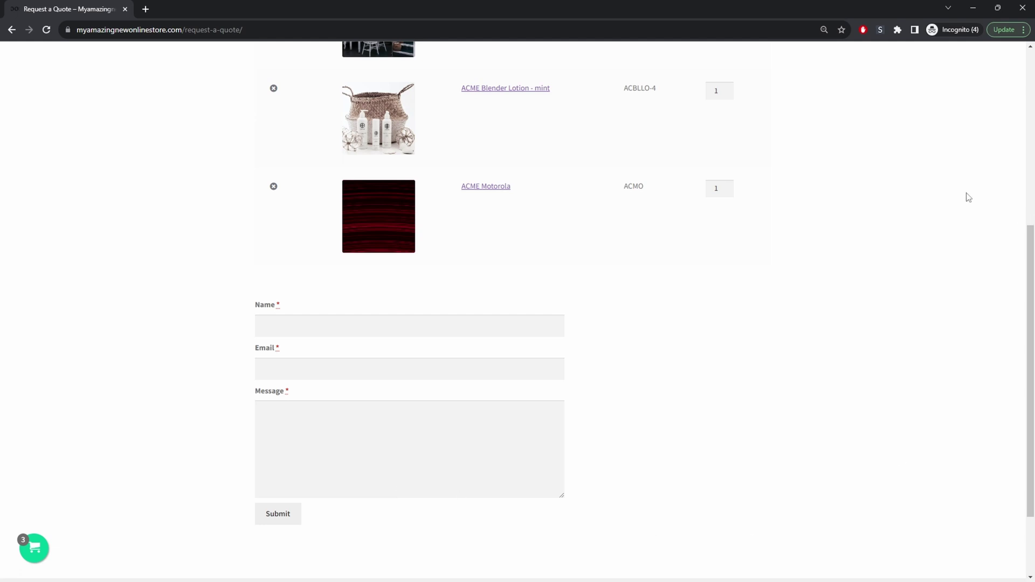
pyautogui.click(973, 7)
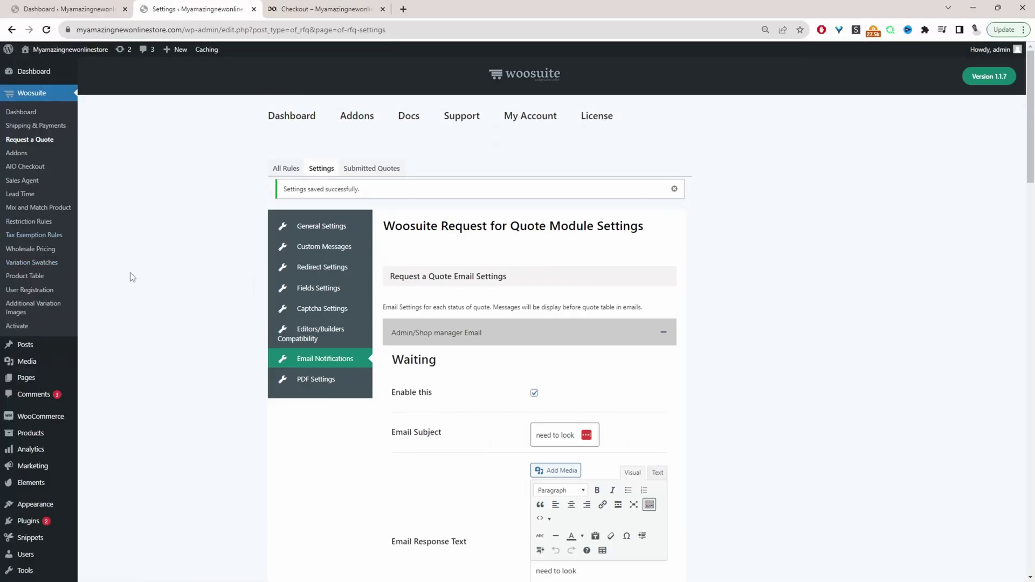
# Open the Submitted Quotes tab listing 7 quotes waiting for proposal
pyautogui.scroll(-1, 642, 314)
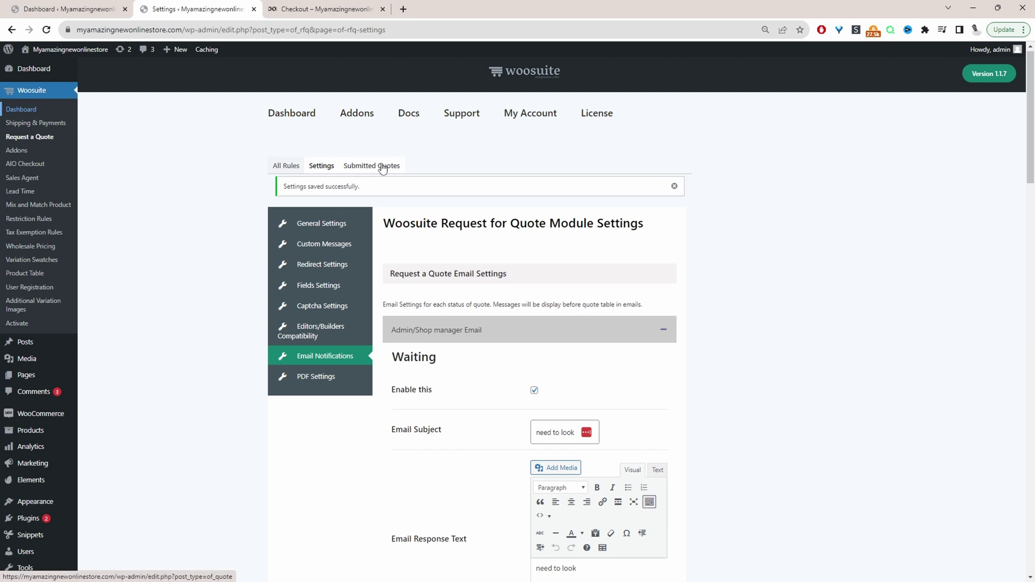
pyautogui.click(357, 167)
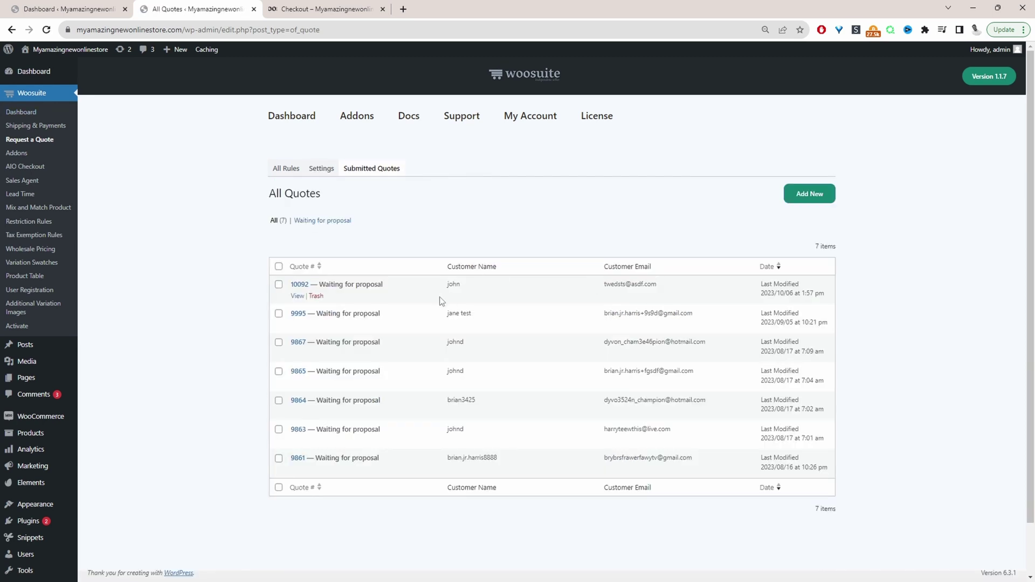
# Open the newest quote, set its expiry to 22/10/2023 and enable Send Quote to Guest
pyautogui.click(295, 298)
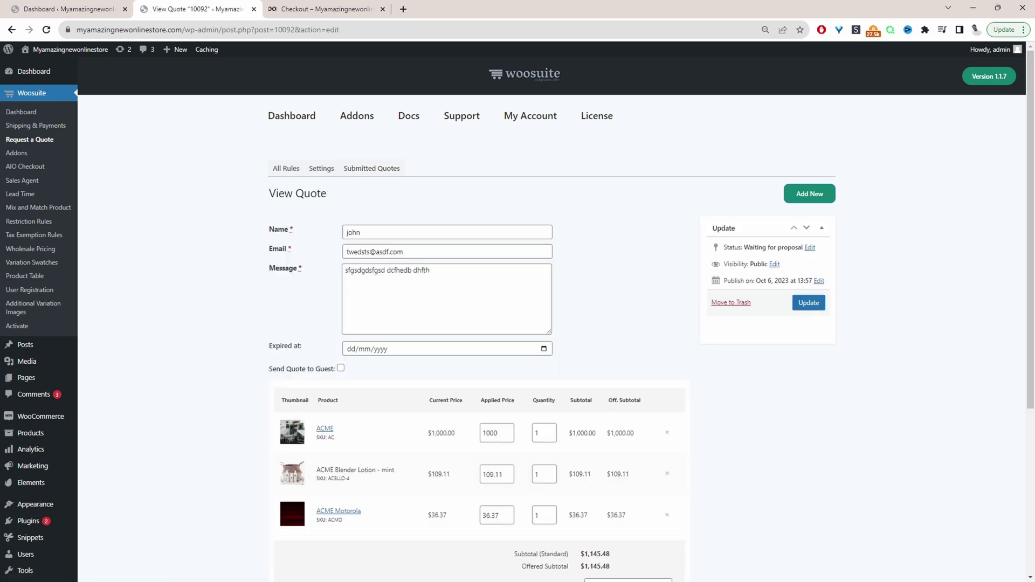
pyautogui.moveTo(433, 270); pyautogui.dragTo(355, 271)
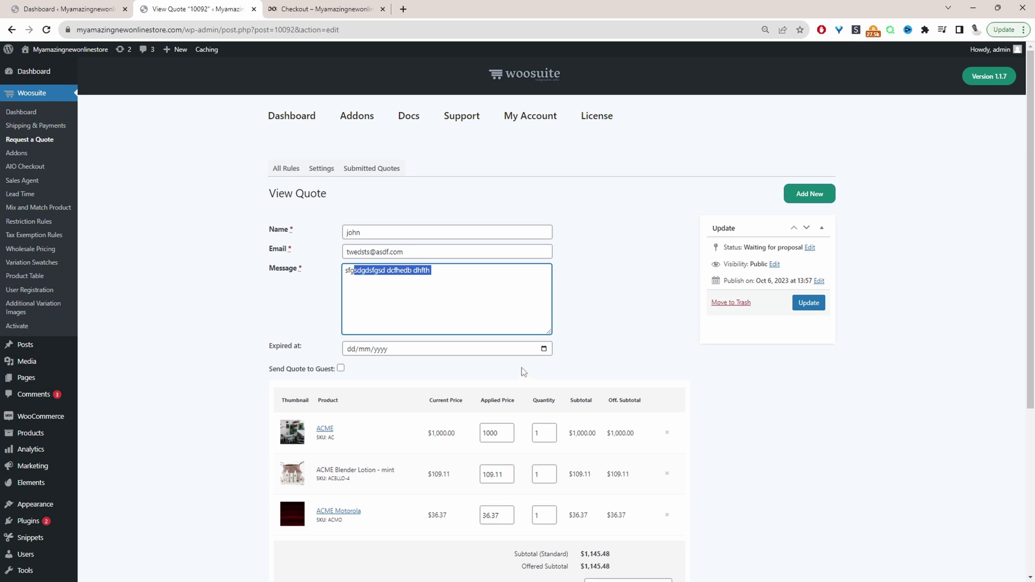
pyautogui.click(544, 349)
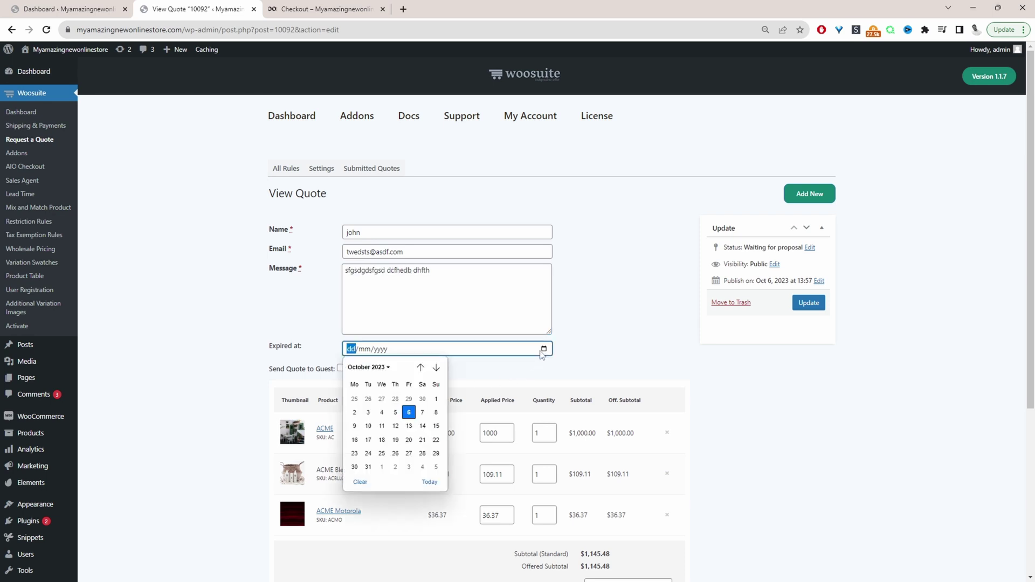
pyautogui.scroll(1, 410, 448)
pyautogui.click(435, 448)
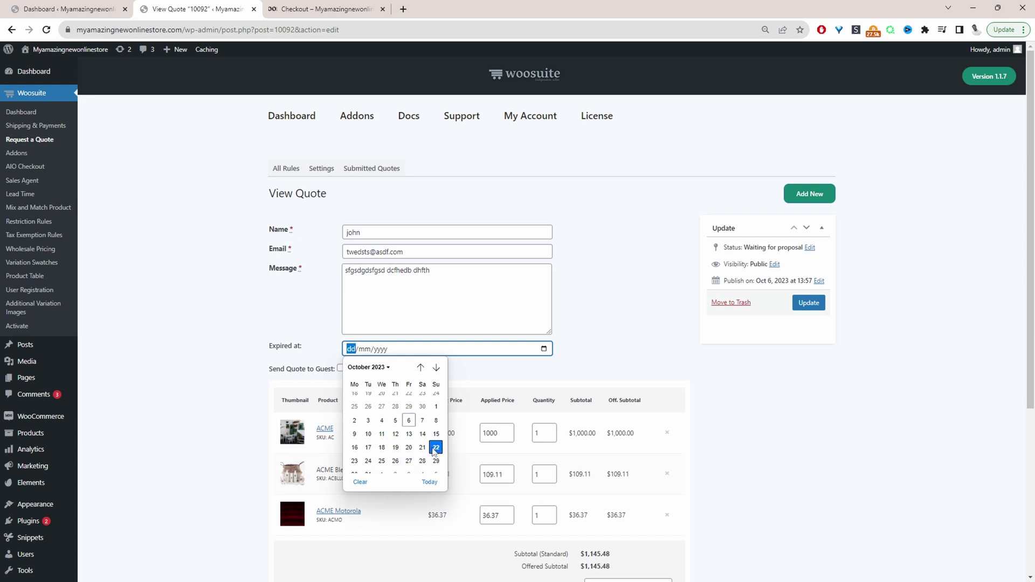
pyautogui.click(341, 369)
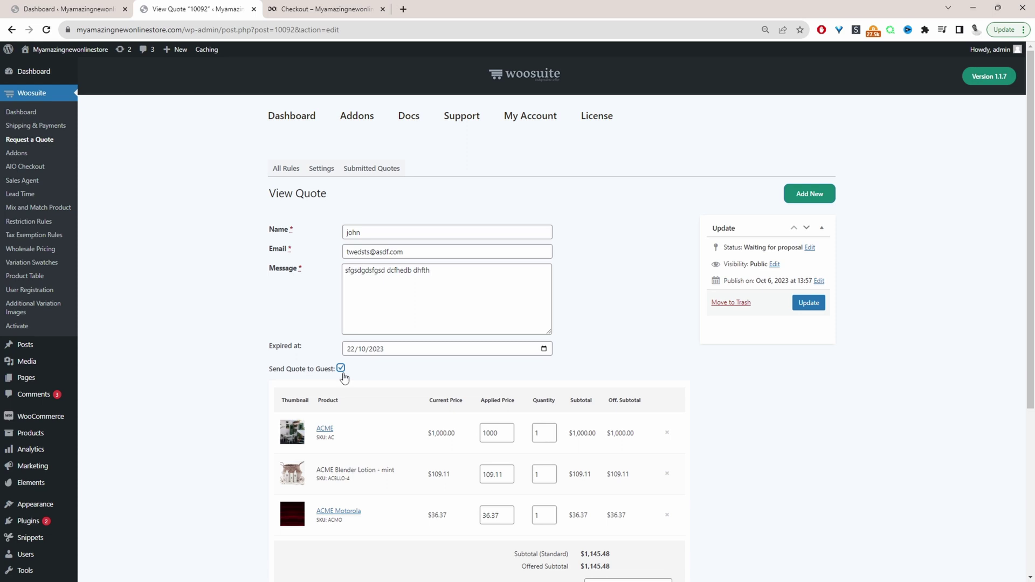
pyautogui.moveTo(419, 246); pyautogui.dragTo(330, 258)
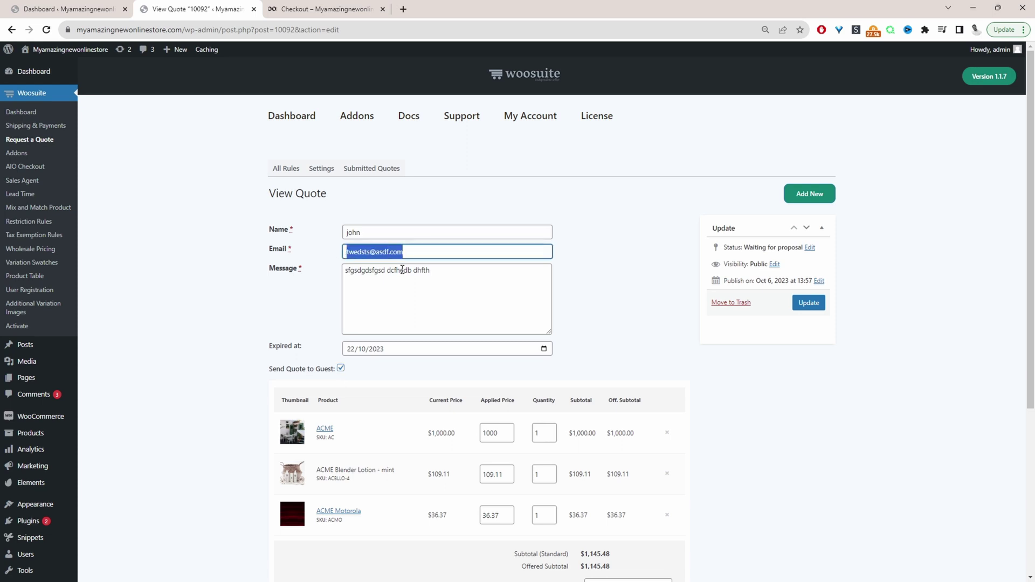
pyautogui.click(654, 341)
# Set the ACME applied price to 520 and the shipping cost to 65
pyautogui.scroll(-3, 653, 341)
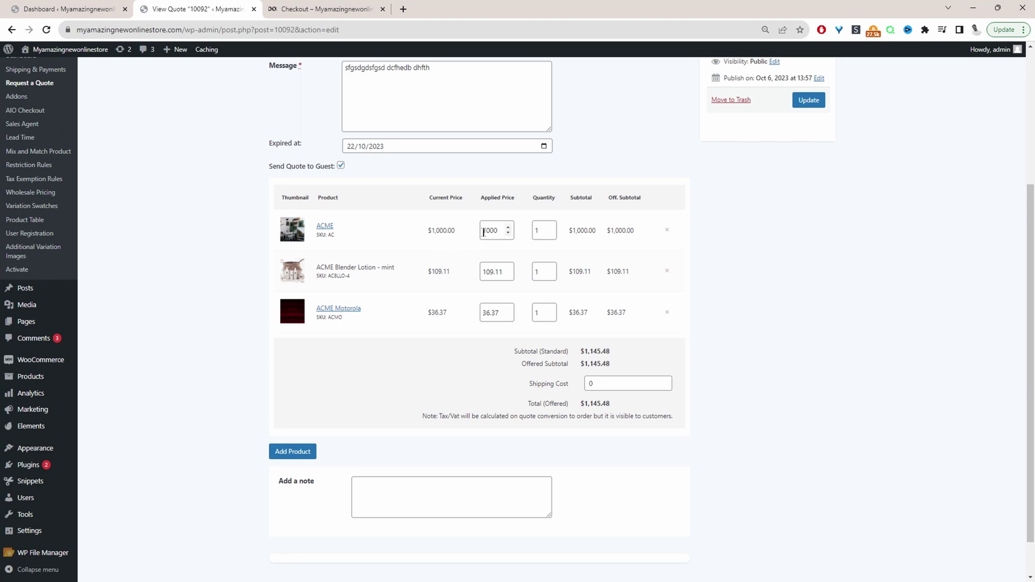
pyautogui.moveTo(499, 231); pyautogui.dragTo(413, 245)
pyautogui.write('520')
pyautogui.moveTo(663, 382); pyautogui.dragTo(572, 390)
pyautogui.write('65')
pyautogui.press('Tab')
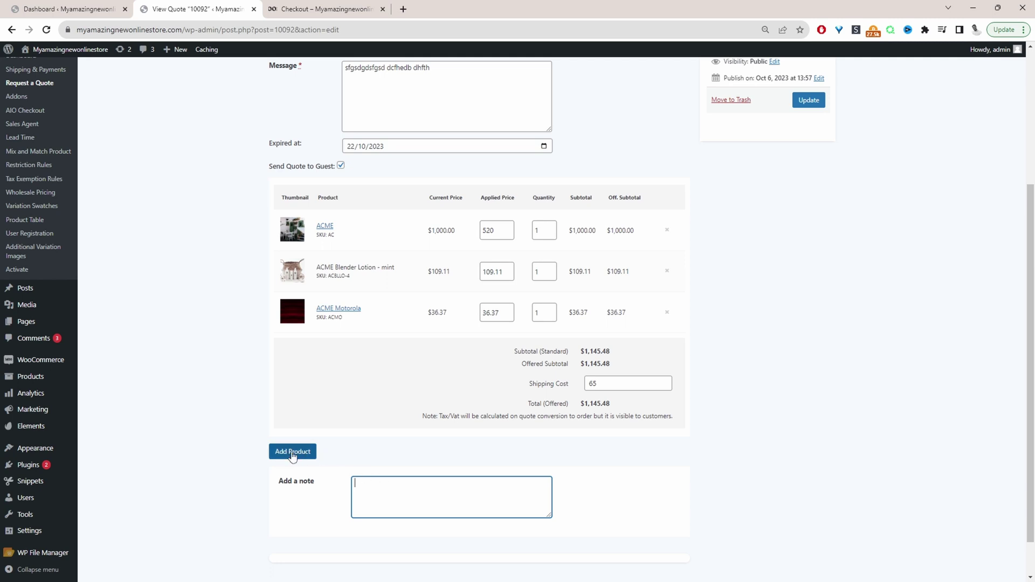
pyautogui.scroll(3, 701, 493)
pyautogui.scroll(1, 732, 488)
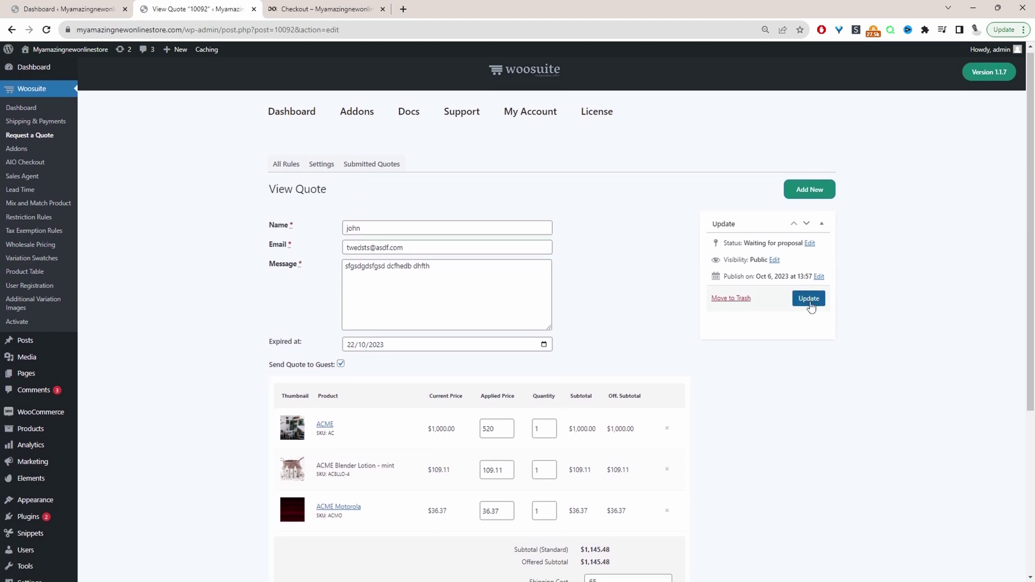
# Update quote 10092 to Proposed and check the $665.48 subtotal and $730.48 offered total
pyautogui.click(809, 300)
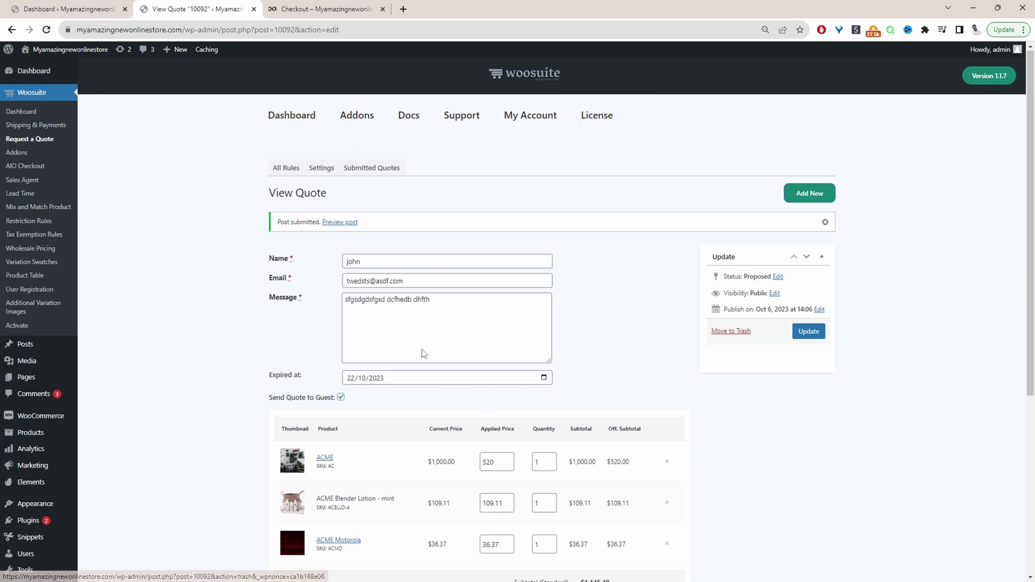
pyautogui.moveTo(411, 280); pyautogui.dragTo(320, 273)
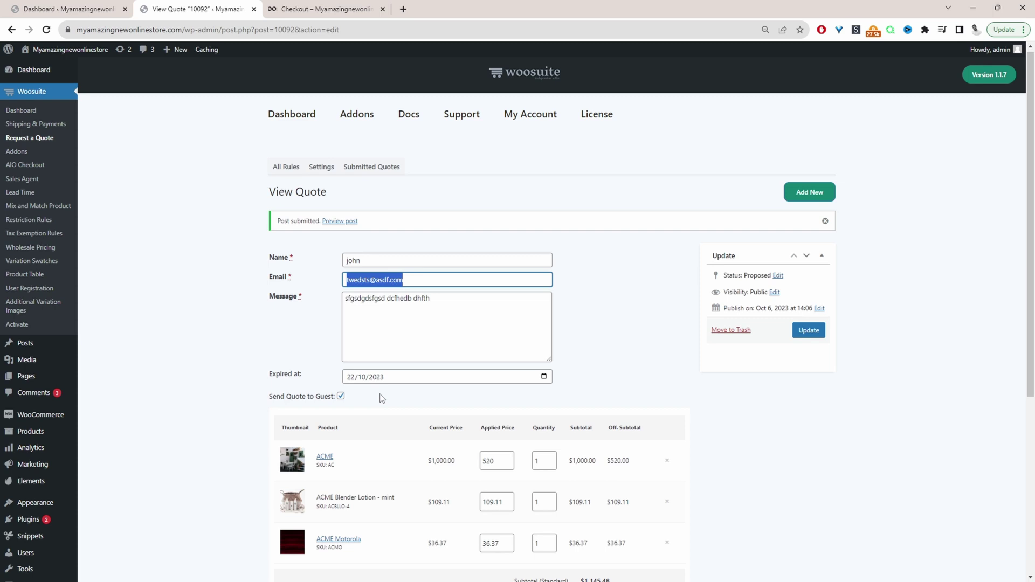
pyautogui.scroll(-3, 381, 398)
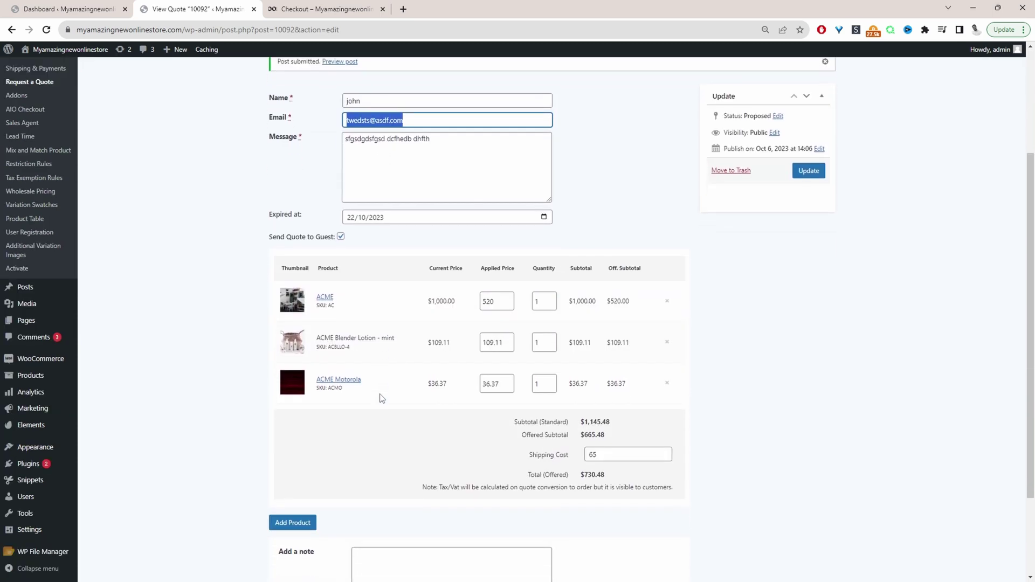